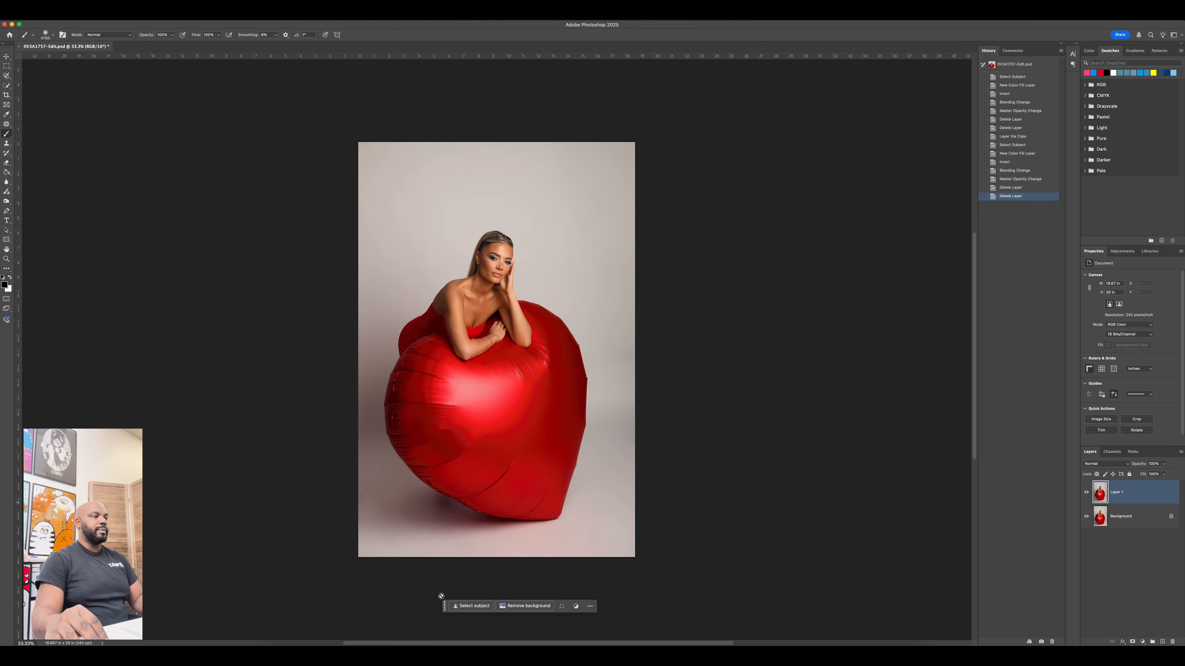
# Duplicate the photo onto a new layer and select the subject, the woman with the red heart balloon.
pyautogui.press('super+j')
pyautogui.click(474, 606)
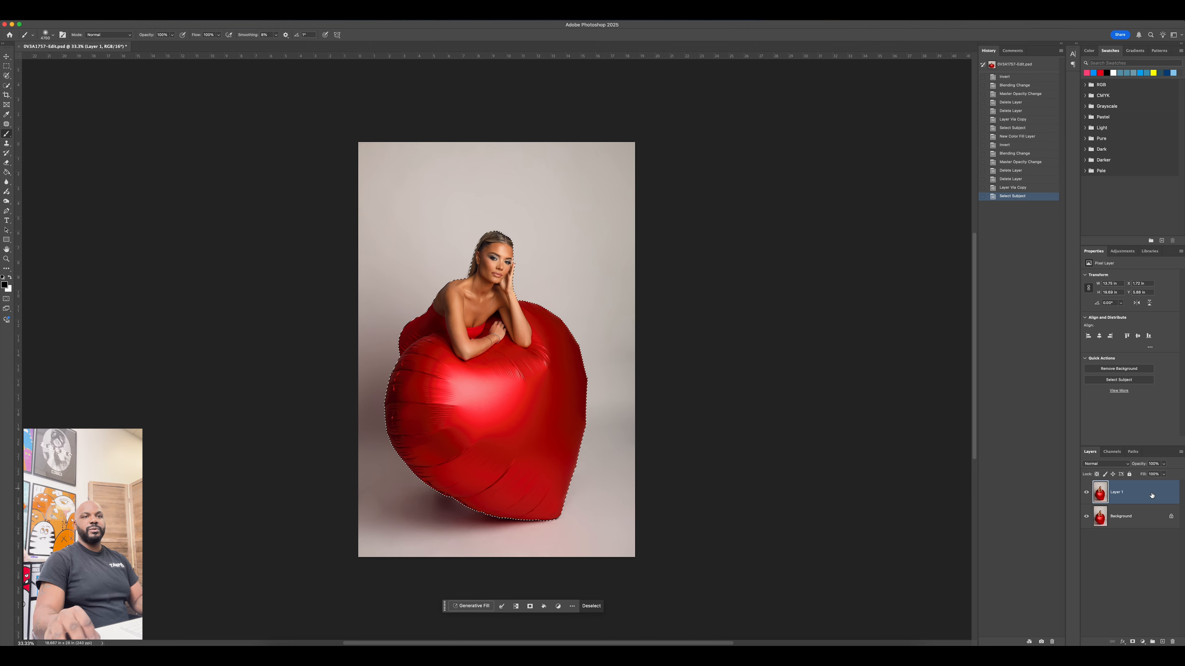
# Add a light pink Solid Color fill layer from the selection and invert its mask so the pink covers the backdrop.
pyautogui.click(1143, 643)
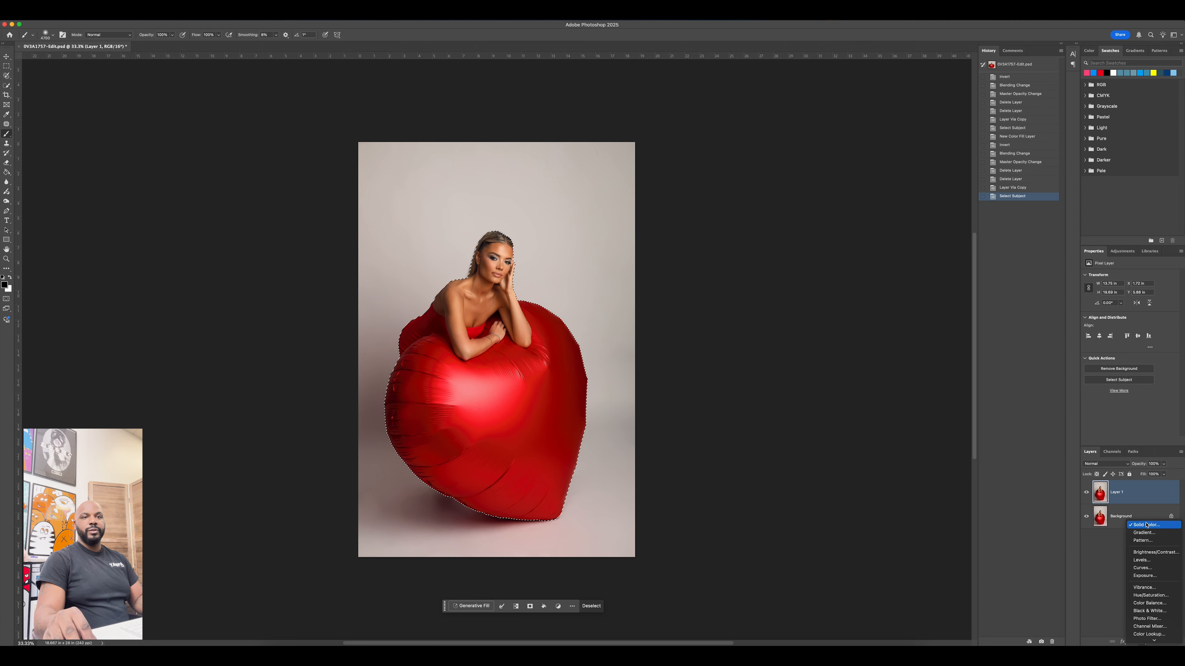
pyautogui.click(1146, 526)
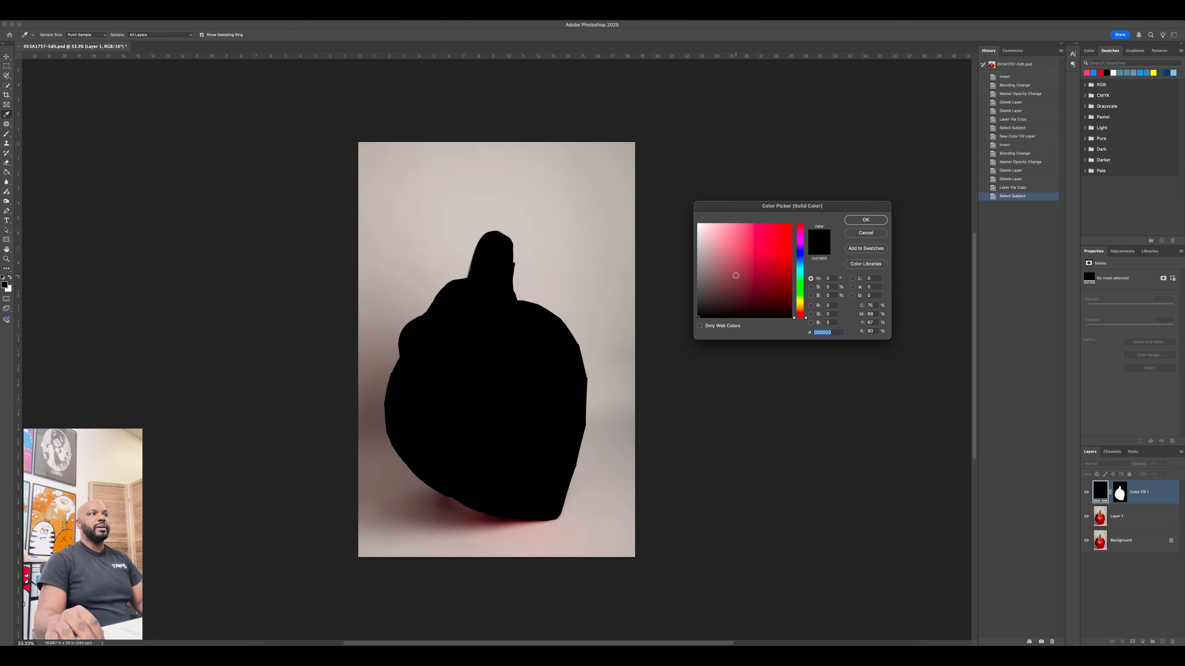
pyautogui.click(743, 230)
pyautogui.moveTo(742, 229); pyautogui.dragTo(739, 222)
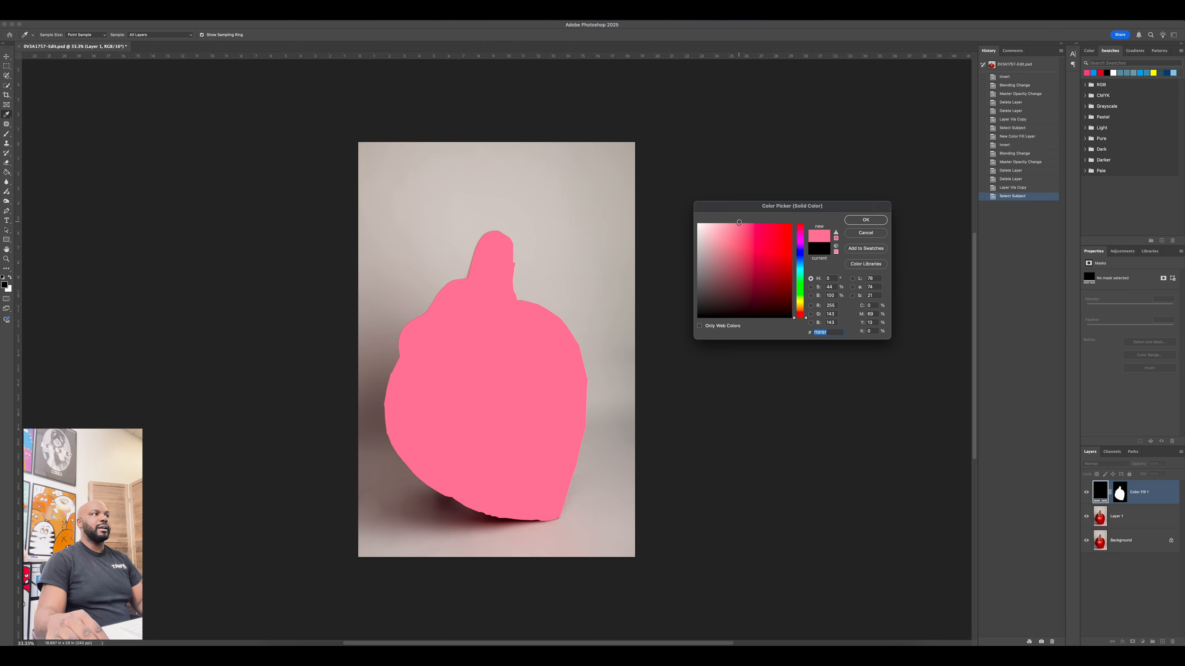
pyautogui.click(858, 221)
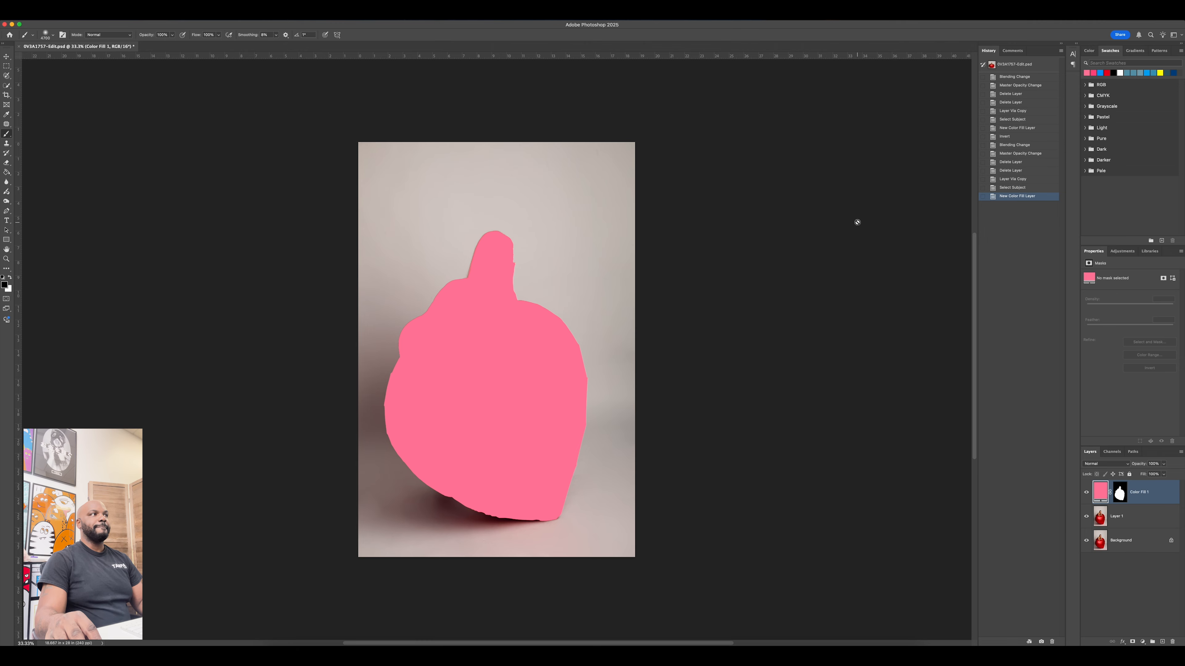
pyautogui.click(1119, 501)
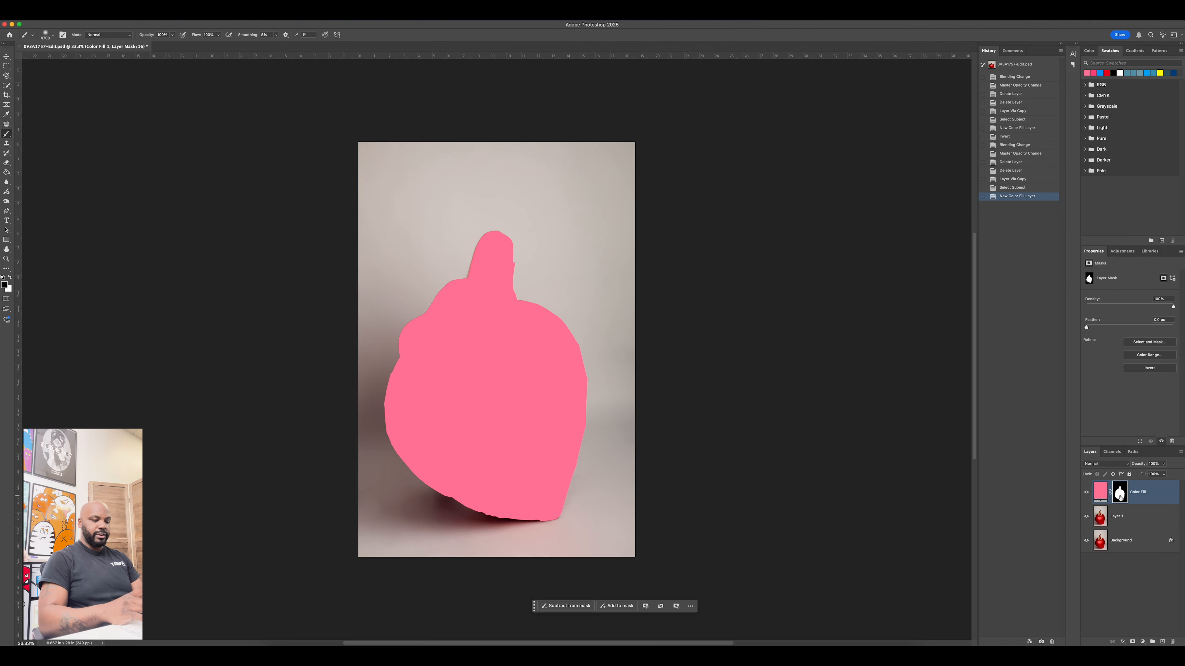
pyautogui.press('super+i')
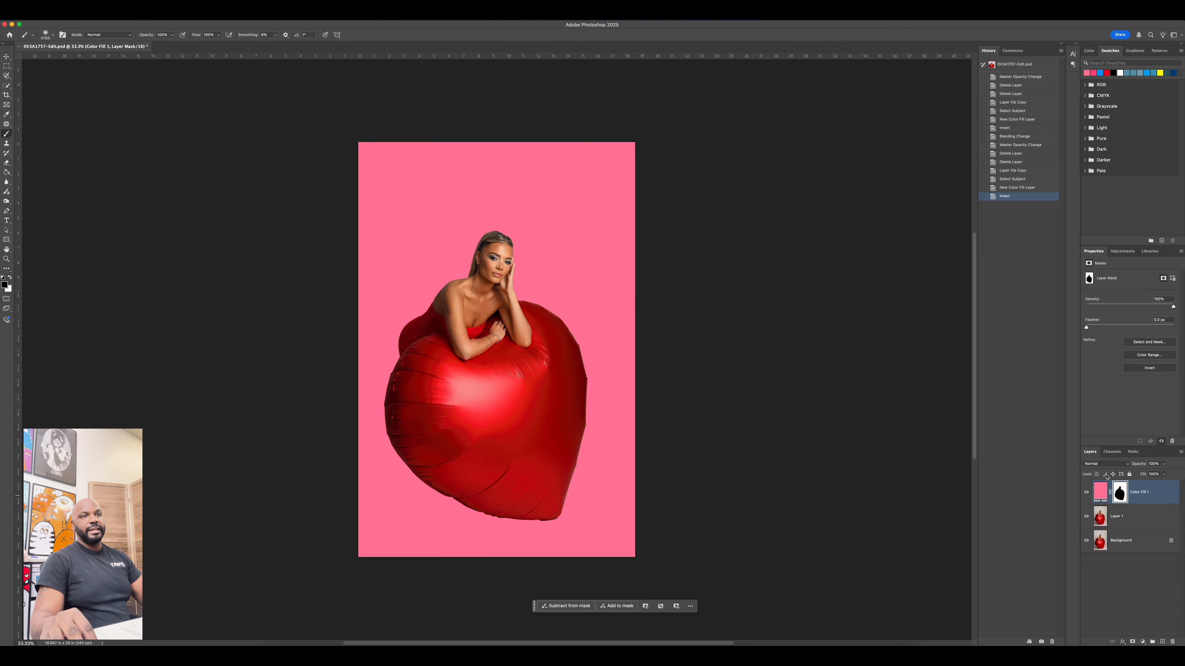
# Set the pink fill layer's blend mode to Multiply and lower its opacity to about 45%.
pyautogui.click(1109, 465)
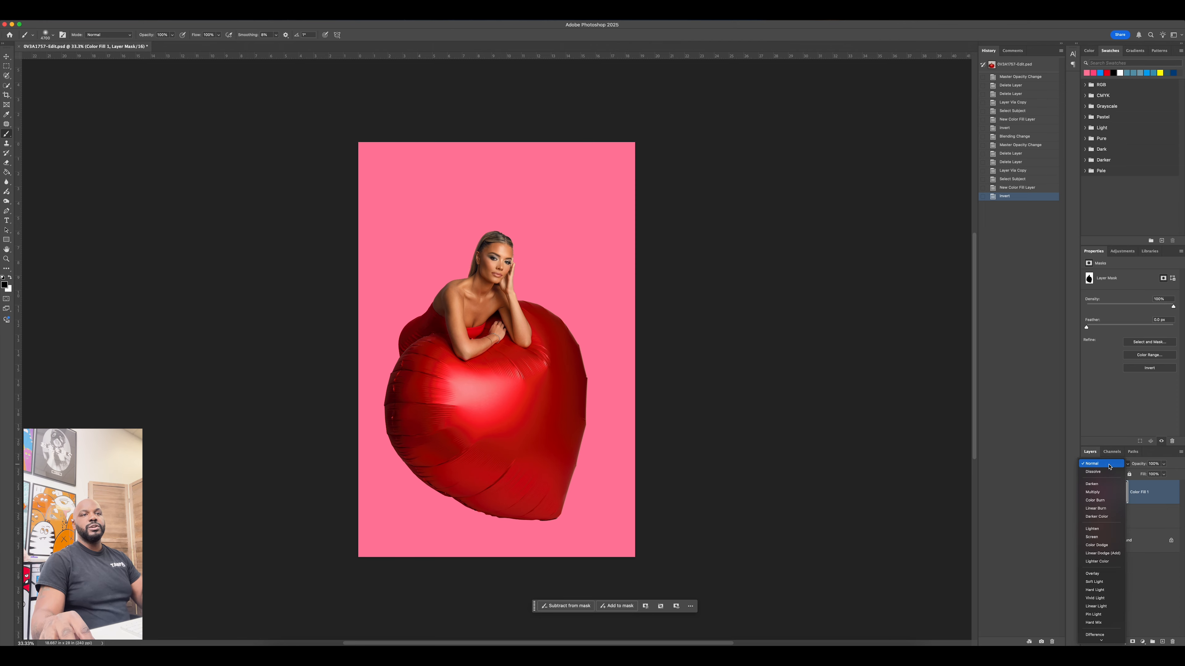
pyautogui.click(1106, 465)
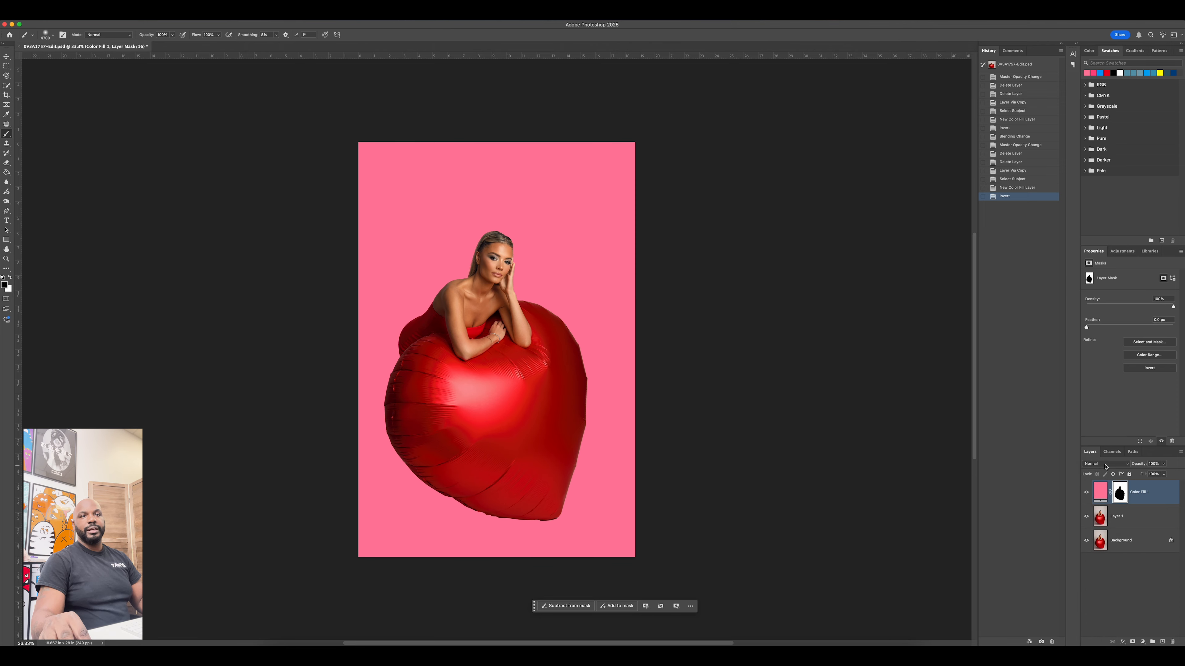
pyautogui.click(1106, 465)
pyautogui.click(1104, 492)
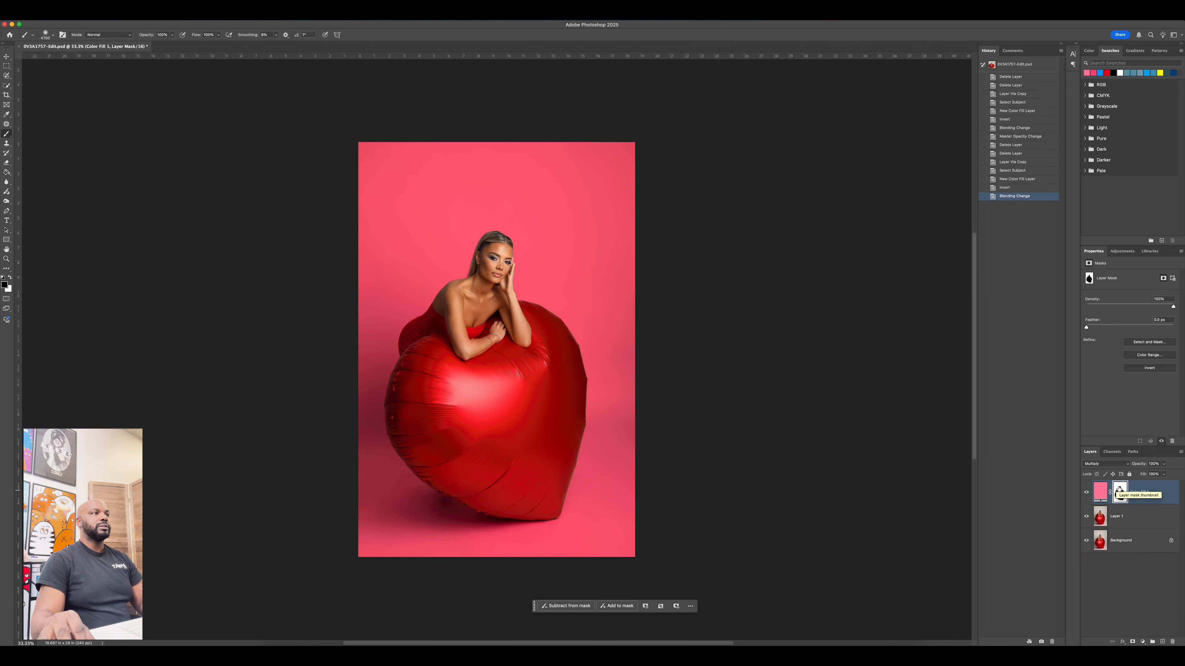
pyautogui.click(1165, 465)
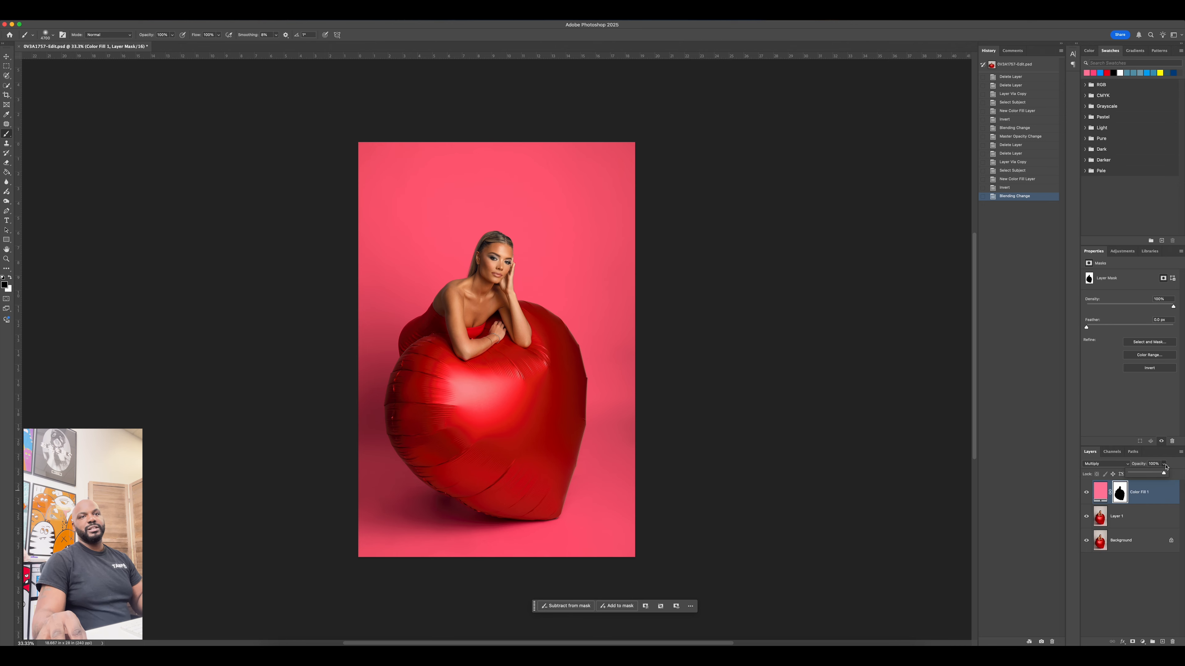
pyautogui.moveTo(1164, 470); pyautogui.dragTo(1146, 475)
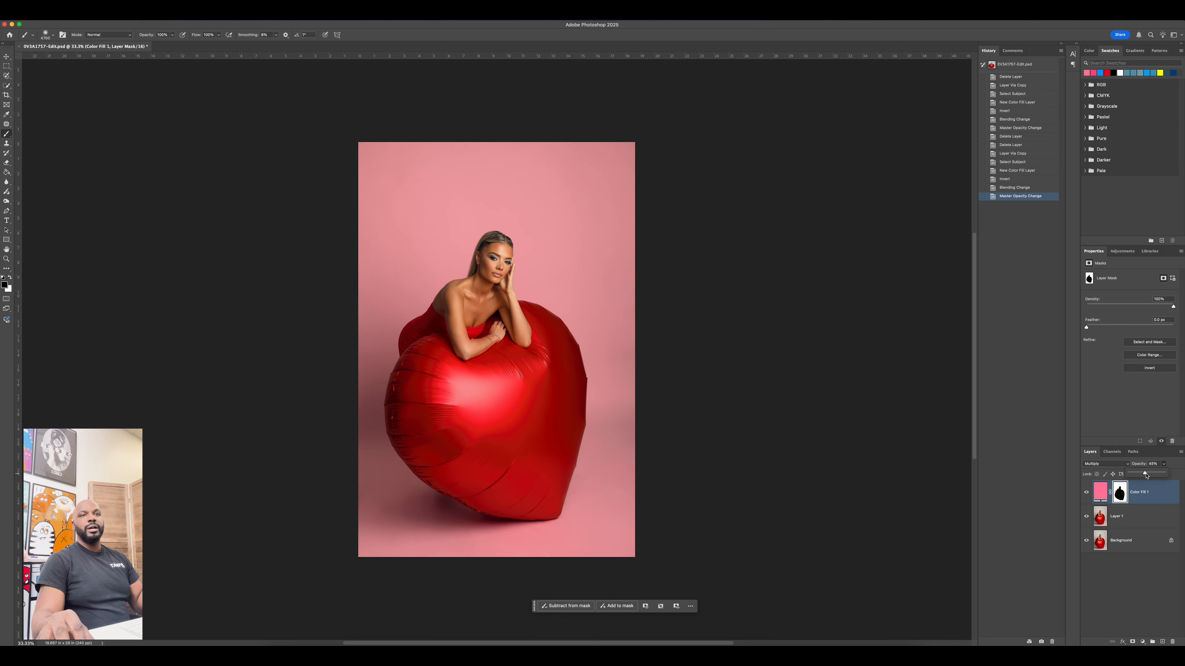
# Change the fill layer's color to a mint turquoise with a hue of about 164°.
pyautogui.click(1098, 498)
pyautogui.click(1099, 499)
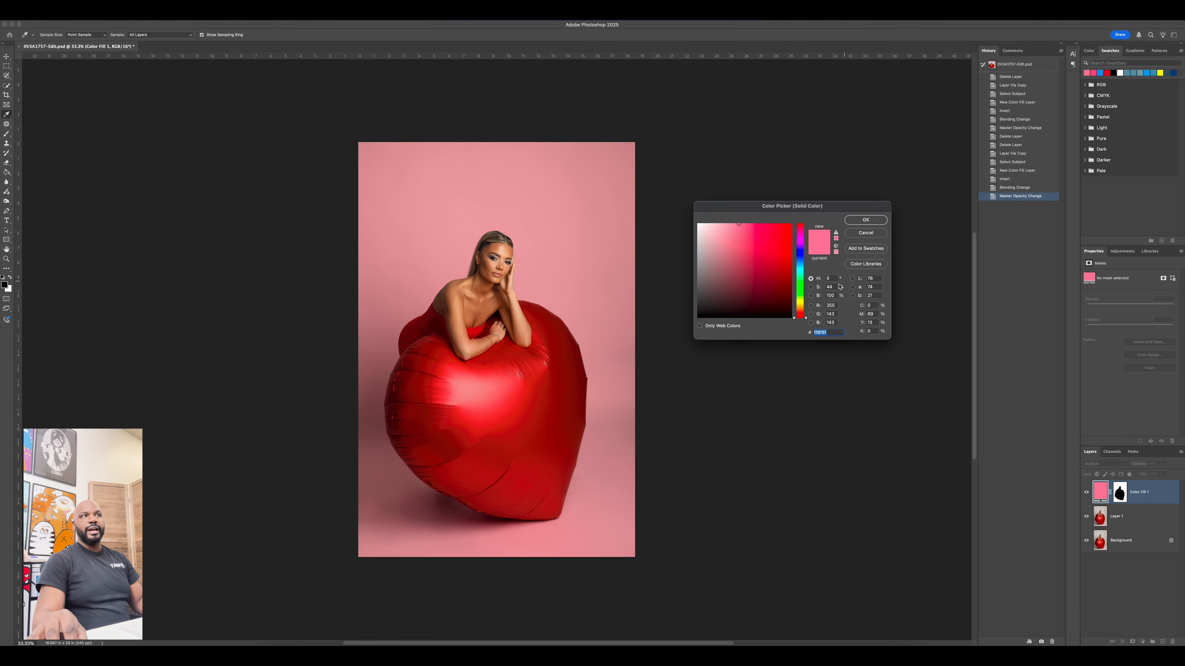
pyautogui.click(800, 270)
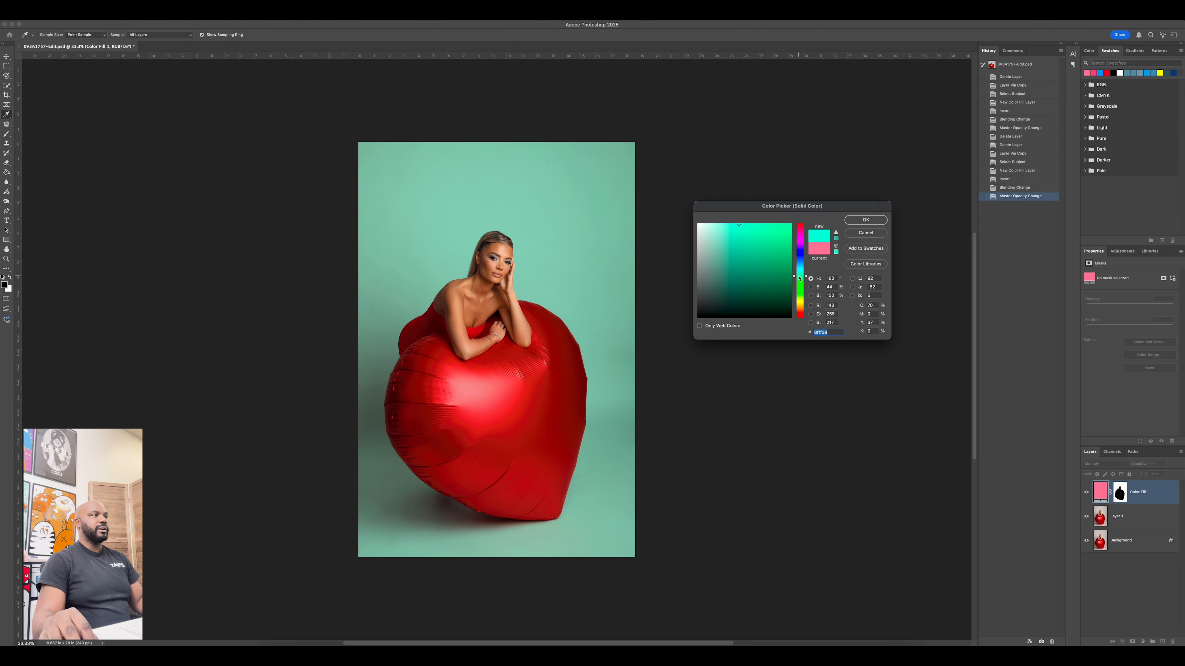
pyautogui.moveTo(799, 278); pyautogui.dragTo(799, 273)
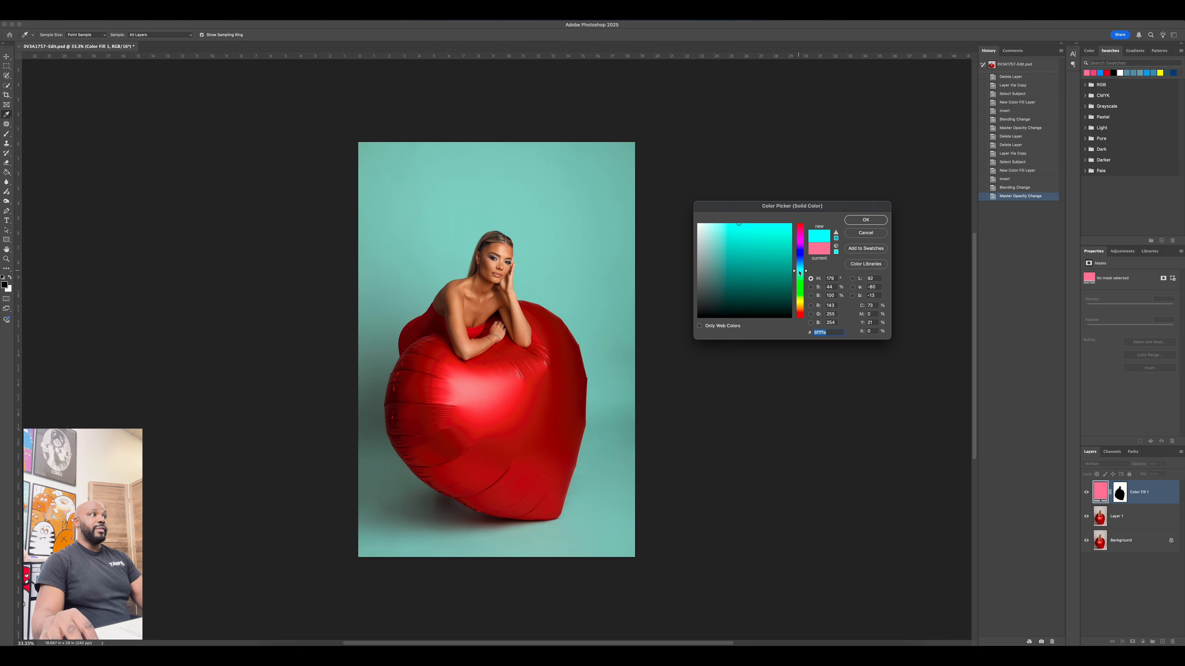
pyautogui.moveTo(798, 279)
pyautogui.mouseDown()
pyautogui.moveTo(799, 306)
pyautogui.moveTo(799, 229)
pyautogui.moveTo(799, 317)
pyautogui.moveTo(799, 248)
pyautogui.moveTo(795, 275)
pyautogui.mouseUp()
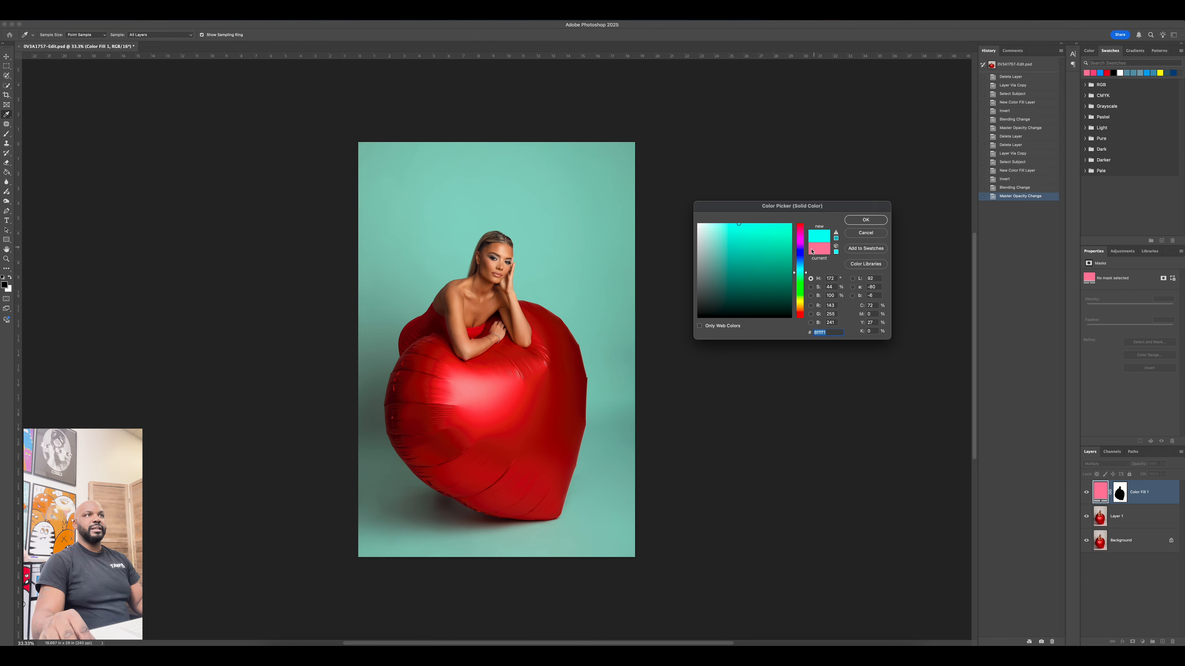
pyautogui.moveTo(801, 280); pyautogui.dragTo(801, 276)
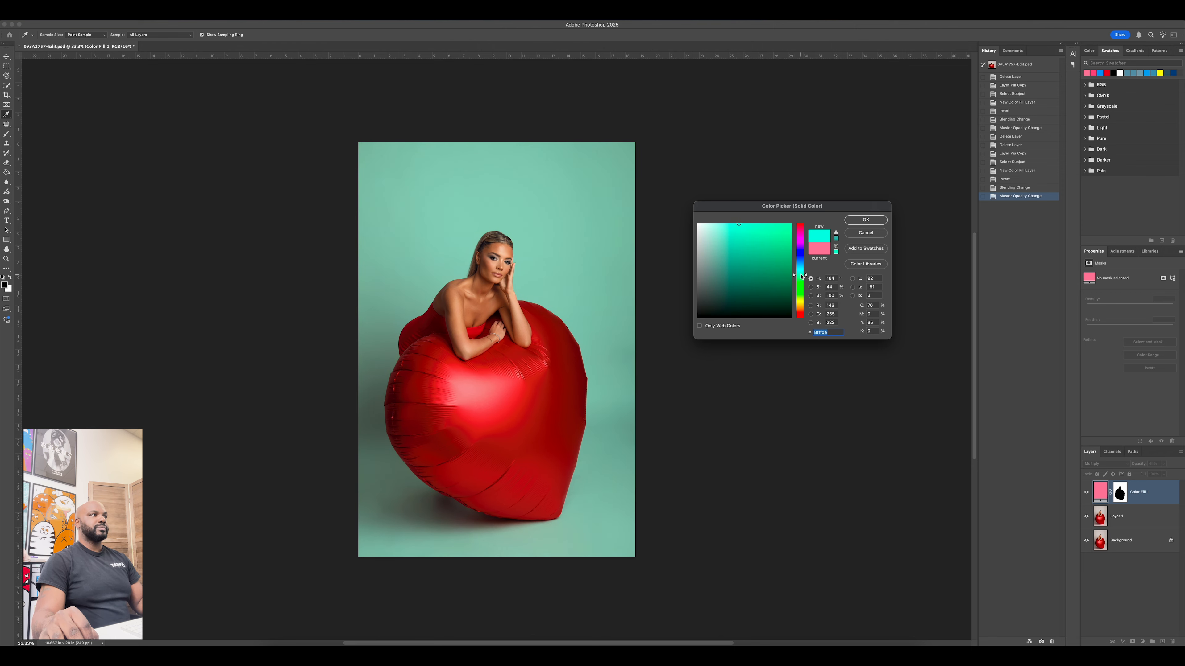
pyautogui.click(865, 220)
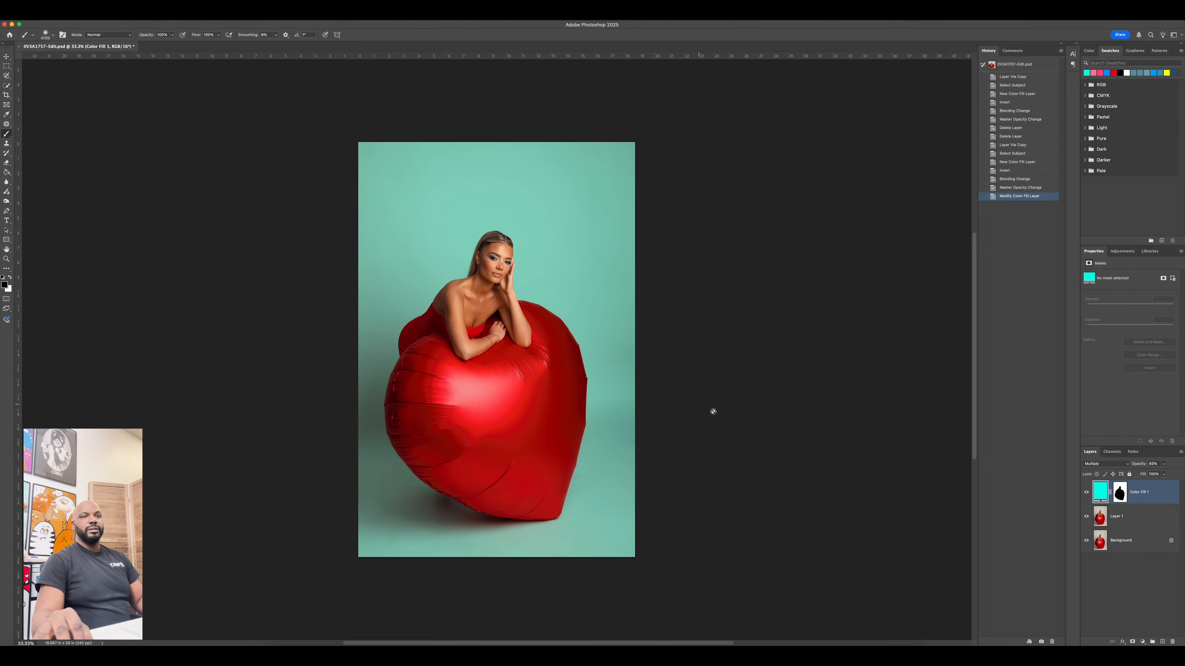
# Paint white with a much smaller brush on the fill layer's mask around the fingertip beside the woman's face.
pyautogui.scroll(12, 495, 297)
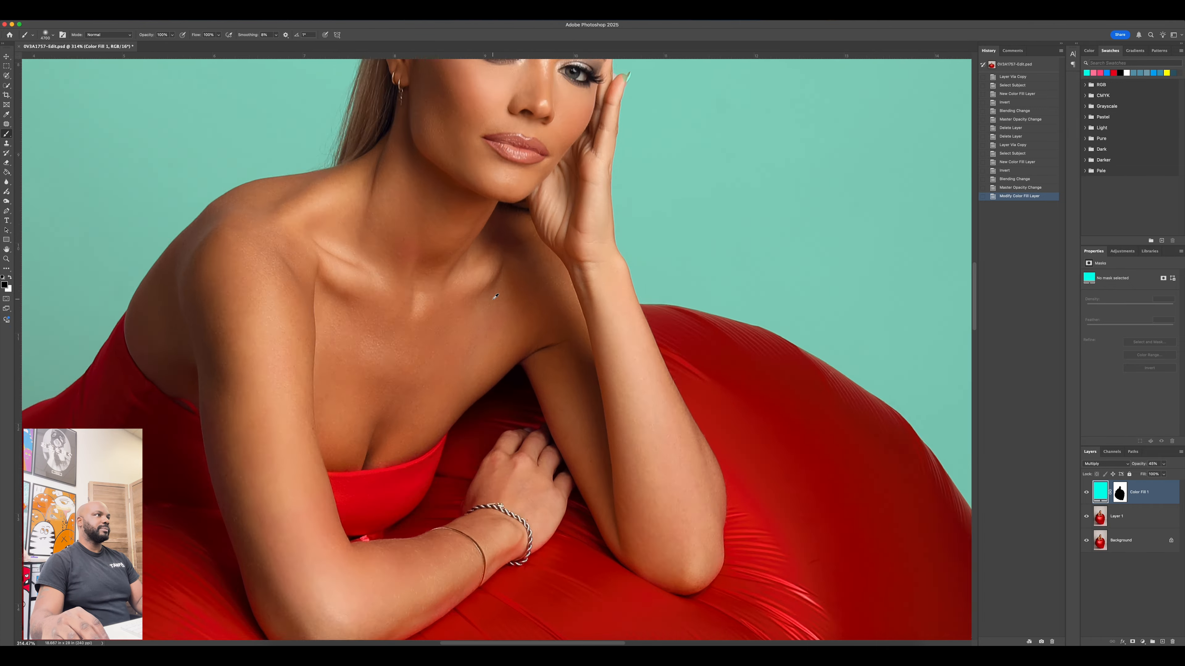
pyautogui.scroll(-10, 496, 297)
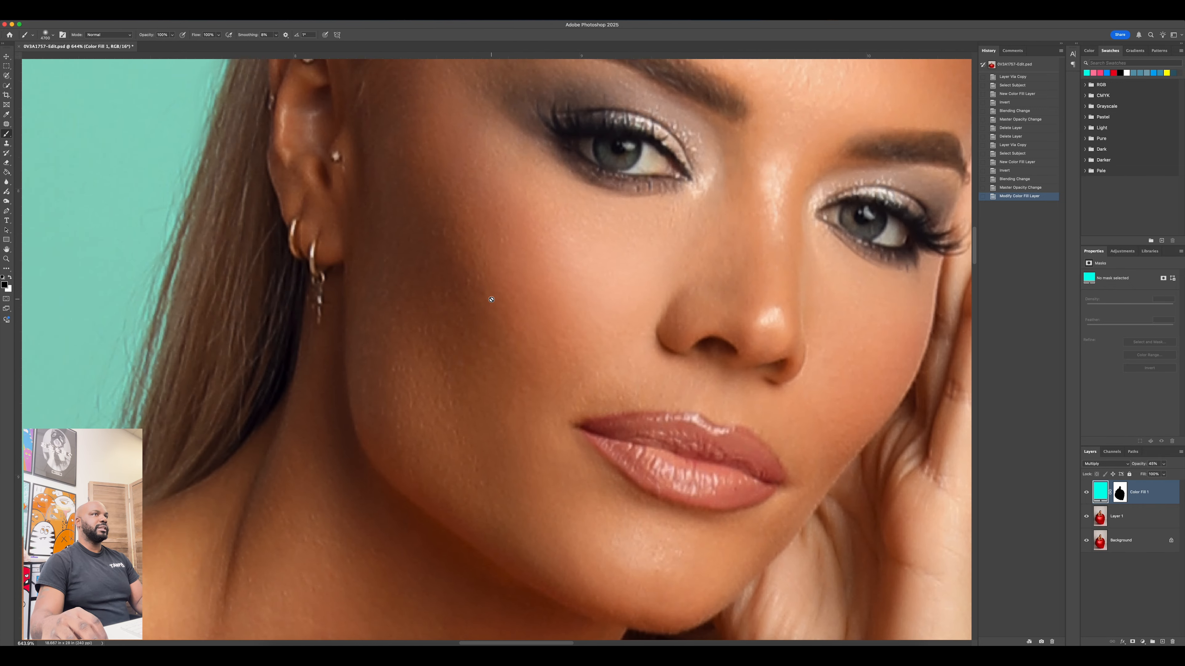
pyautogui.hscroll(1, 491, 299)
pyautogui.scroll(3, 492, 300)
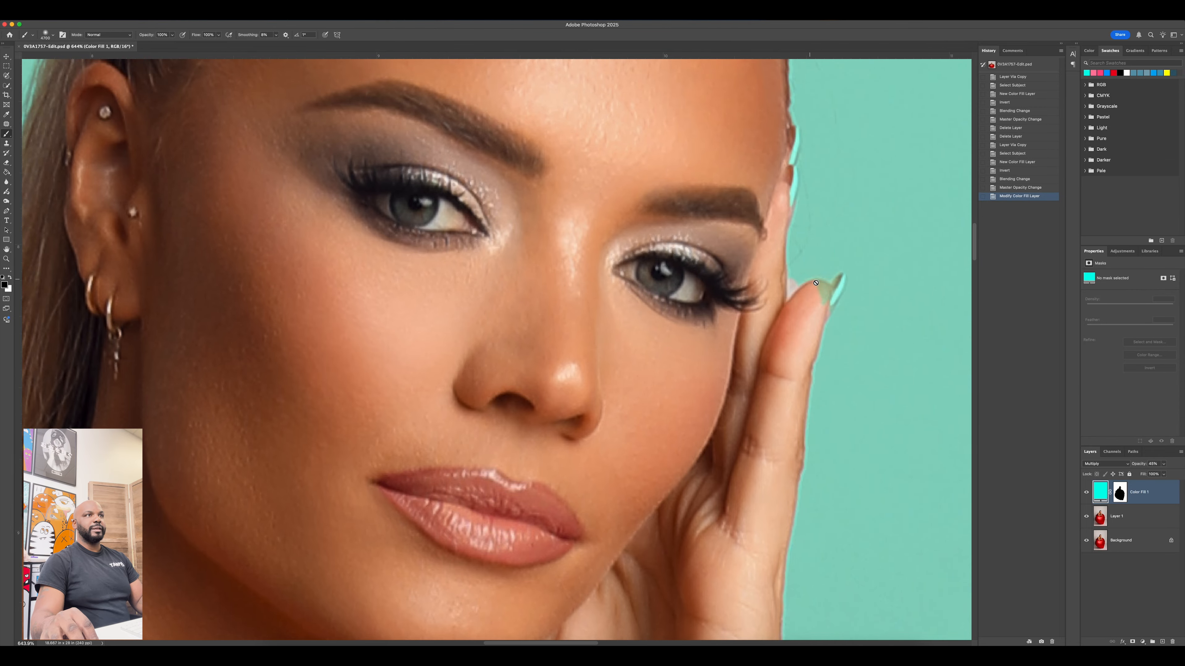
pyautogui.click(1120, 492)
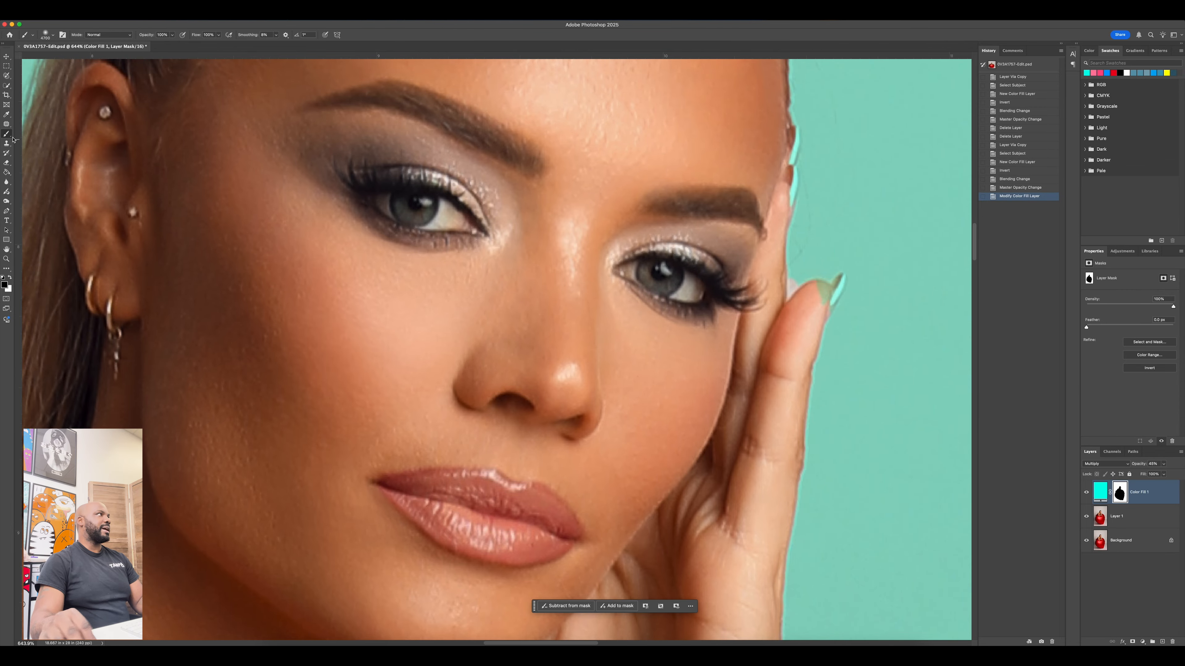
pyautogui.click(9, 278)
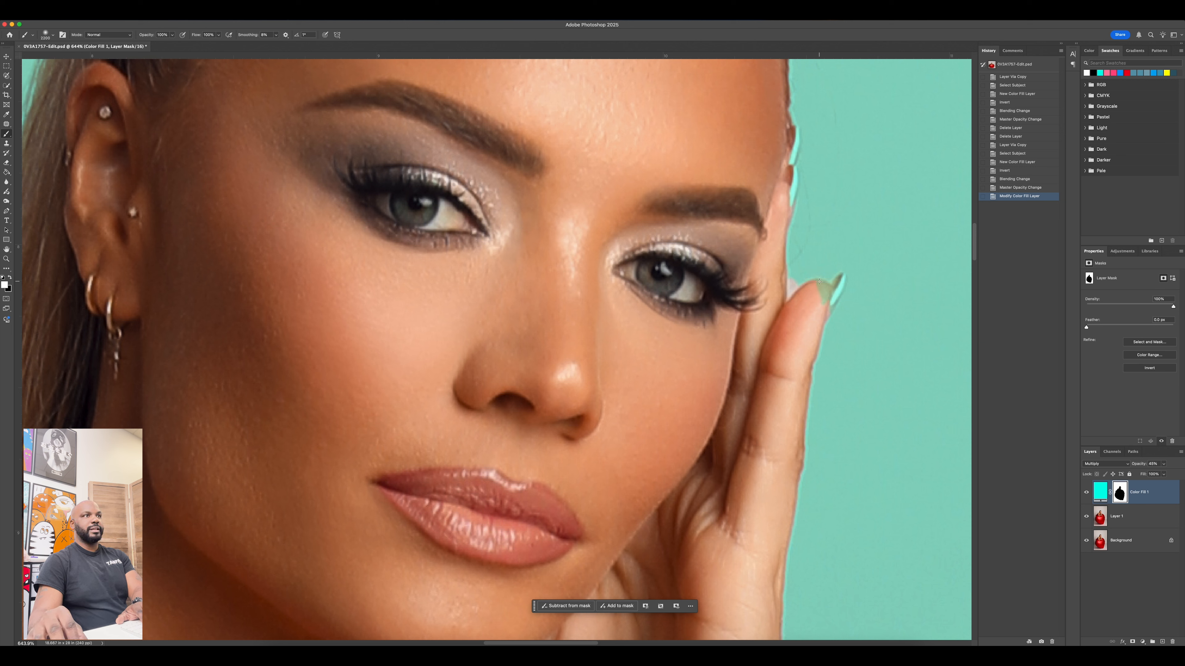
pyautogui.press('[')
pyautogui.press('[')
pyautogui.press('[')
pyautogui.press('[')
pyautogui.press('[')
pyautogui.press('[')
pyautogui.press('[')
pyautogui.press('[')
pyautogui.press('[')
pyautogui.press('[')
pyautogui.press('[')
pyautogui.press('[')
pyautogui.press('[')
pyautogui.press('[')
pyautogui.press('[')
pyautogui.press('[')
pyautogui.press('[')
pyautogui.press('[')
pyautogui.press('[')
pyautogui.press('[')
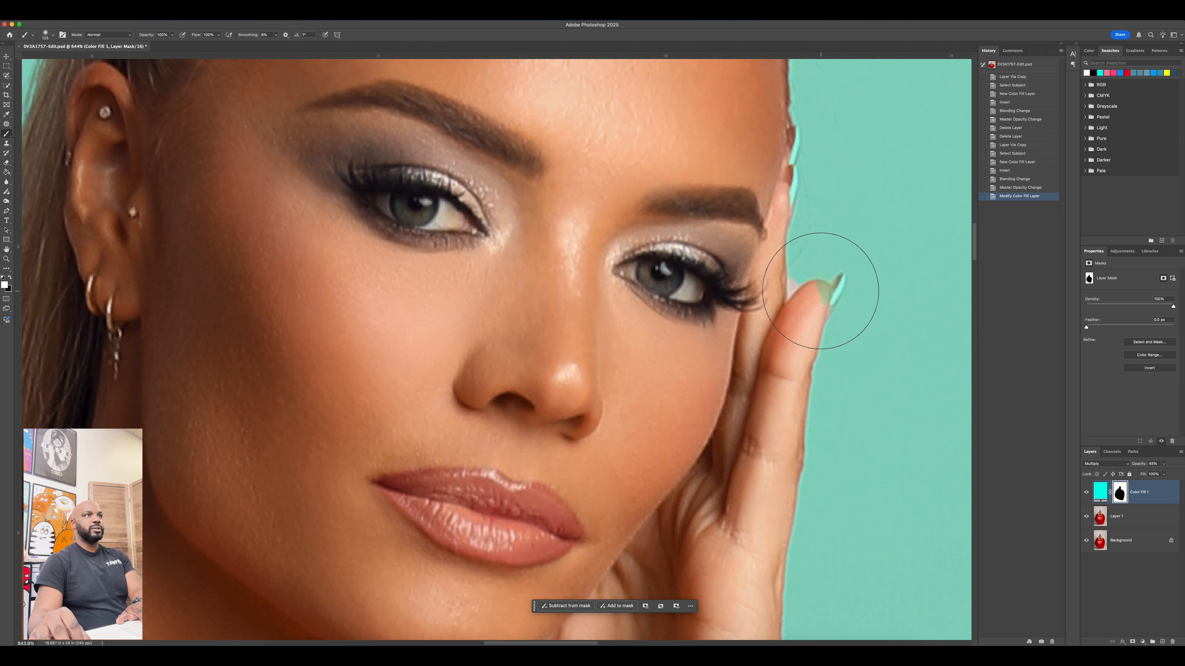
pyautogui.moveTo(822, 292); pyautogui.dragTo(814, 305)
# Paint black on the fill layer's mask over the raised hand's fingertips and nails to remove the turquoise tint.
pyautogui.click(9, 279)
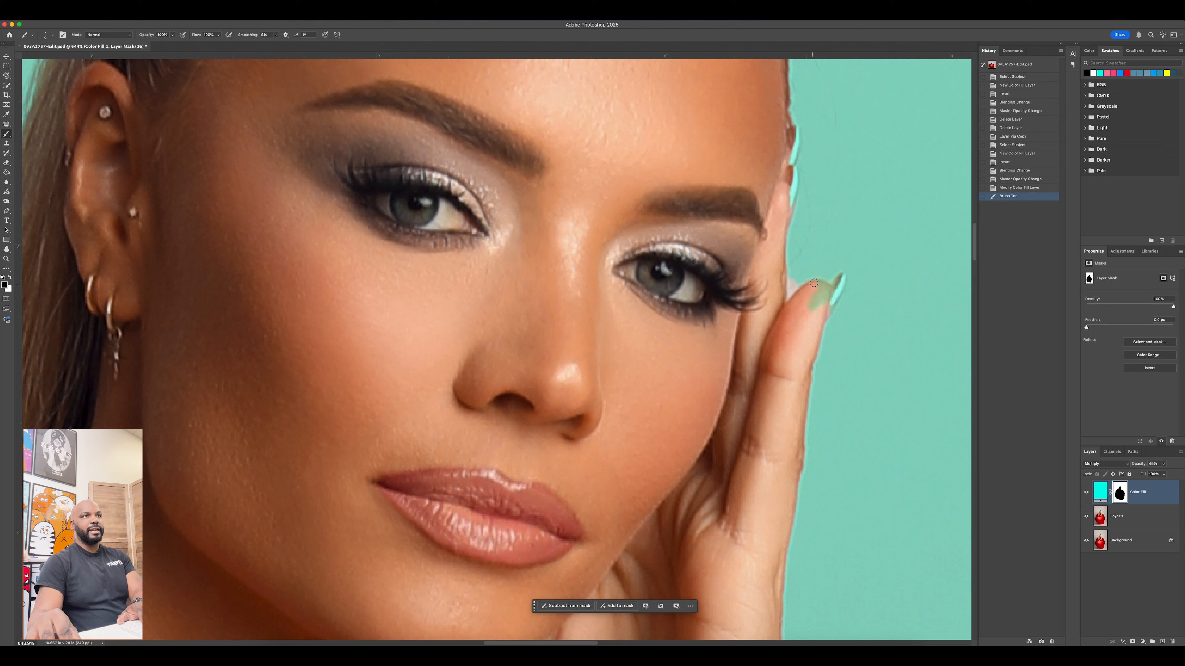
pyautogui.moveTo(825, 291)
pyautogui.mouseDown()
pyautogui.moveTo(816, 302)
pyautogui.moveTo(836, 295)
pyautogui.moveTo(828, 313)
pyautogui.moveTo(841, 277)
pyautogui.moveTo(810, 308)
pyautogui.mouseUp()
pyautogui.moveTo(791, 191)
pyautogui.mouseDown()
pyautogui.moveTo(789, 205)
pyautogui.moveTo(793, 125)
pyautogui.mouseUp()
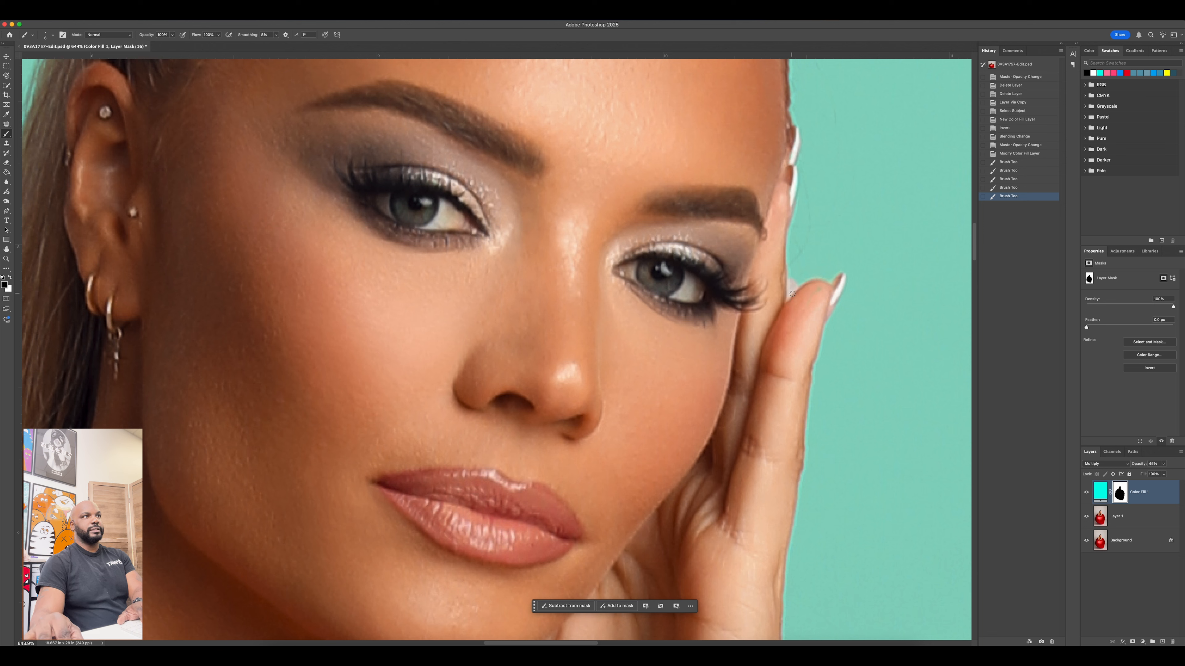
# Refine the mask around the raised fingers, painting white in the small gap between them and black along the fingertip.
pyautogui.click(10, 277)
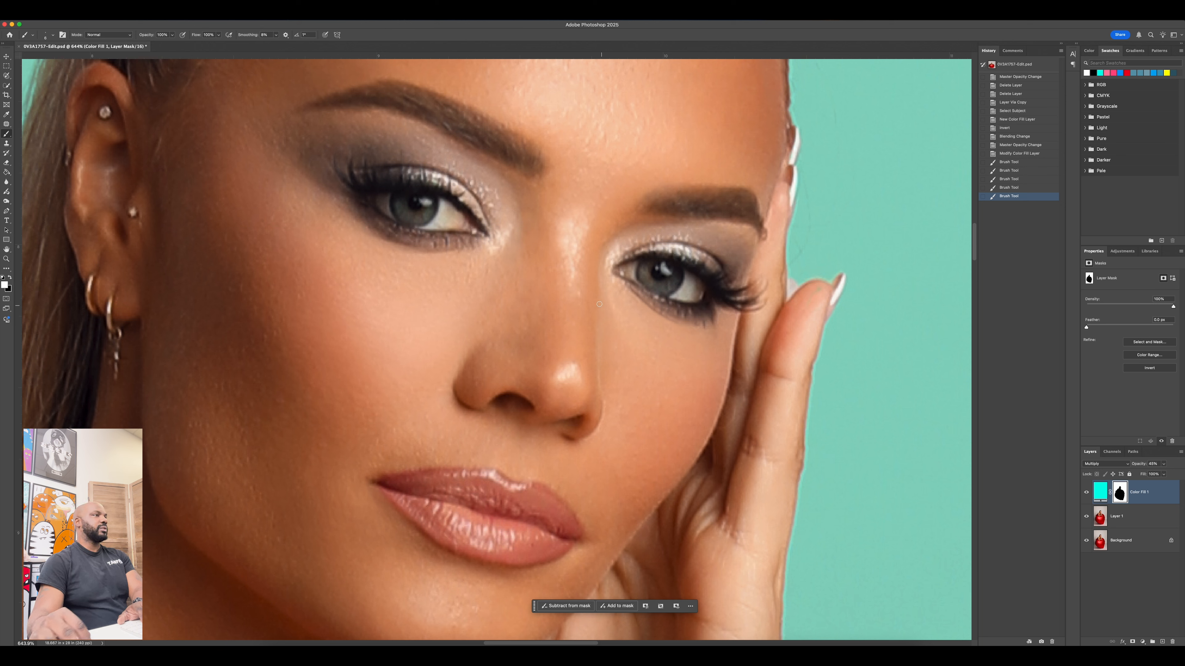
pyautogui.click(789, 279)
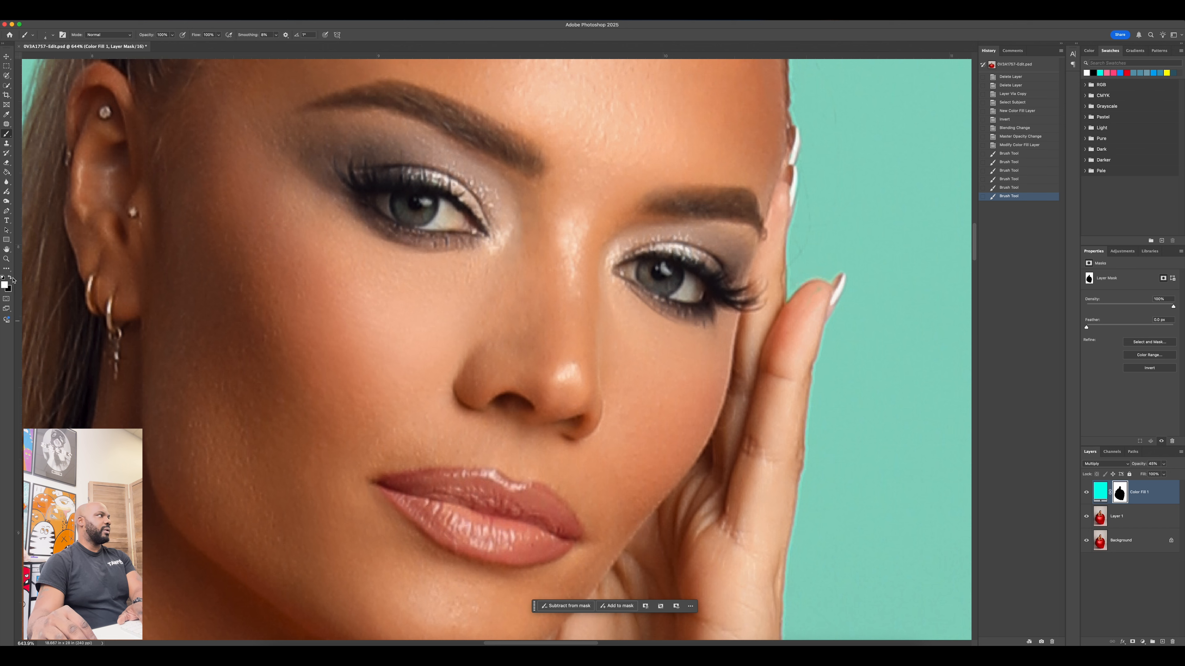
pyautogui.press('x')
pyautogui.moveTo(816, 290); pyautogui.dragTo(809, 311)
# With the whole image in view, change the fill layer's color to a warm peach-yellow with a hue of 41°.
pyautogui.press('super+minus')
pyautogui.press('super+minus')
pyautogui.press('super+minus')
pyautogui.press('super+minus')
pyautogui.press('super+minus')
pyautogui.press('super+minus')
pyautogui.press('super+minus')
pyautogui.press('super+minus')
pyautogui.press('super+minus')
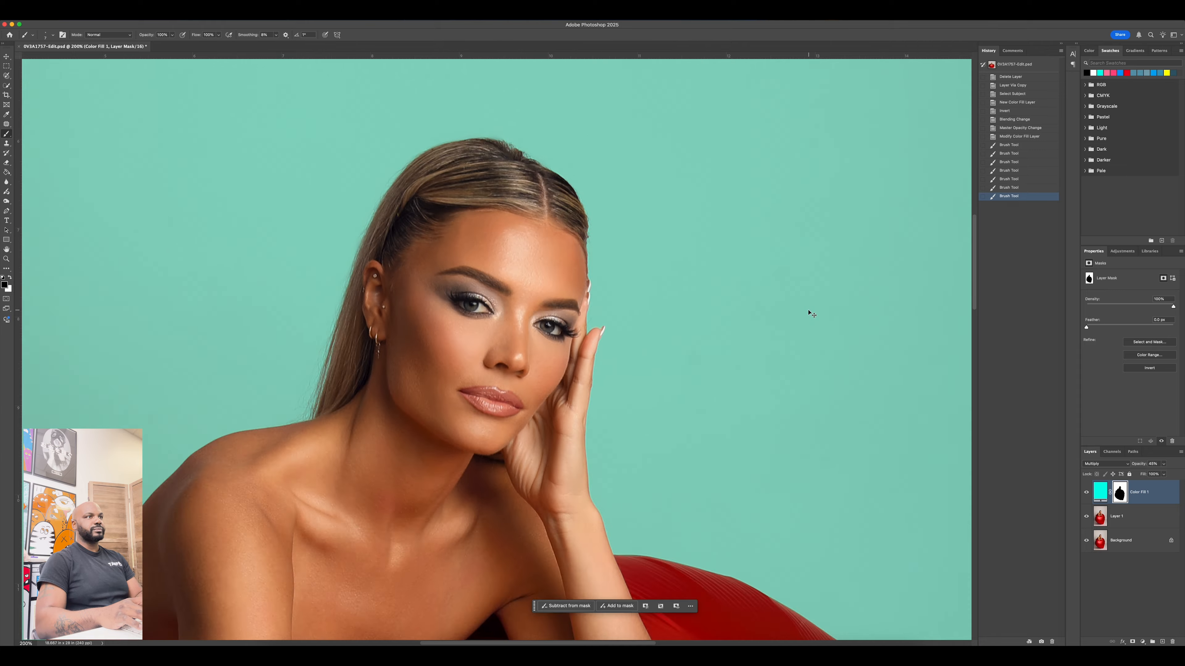
pyautogui.press('super+minus')
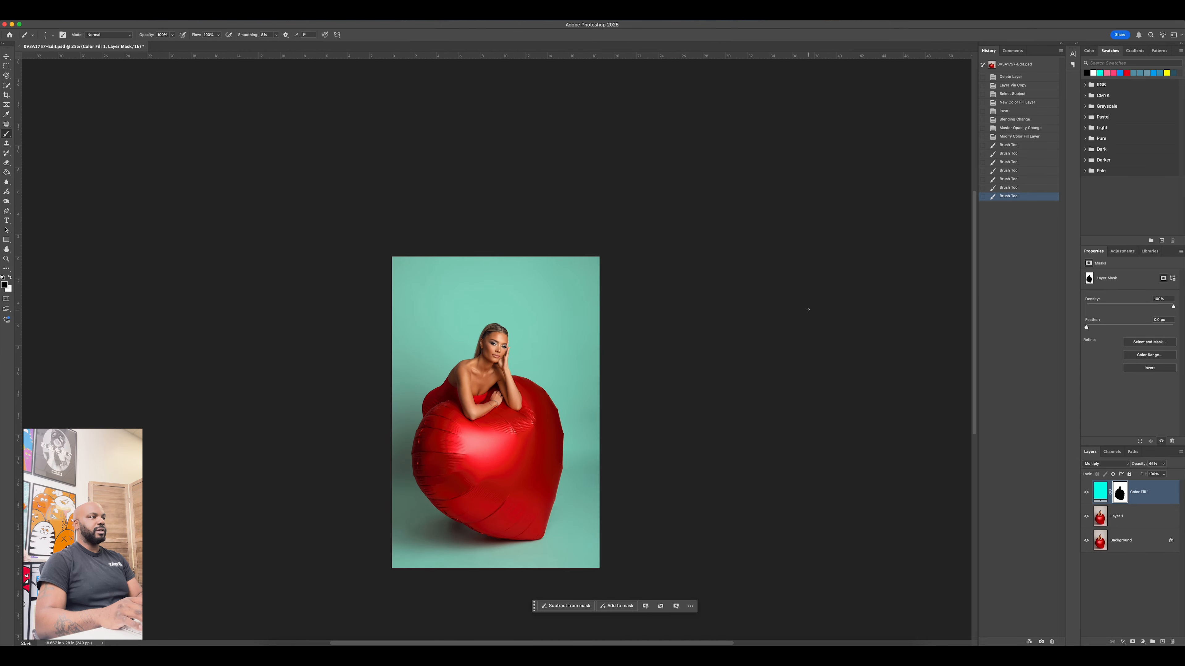
pyautogui.scroll(-3, 808, 309)
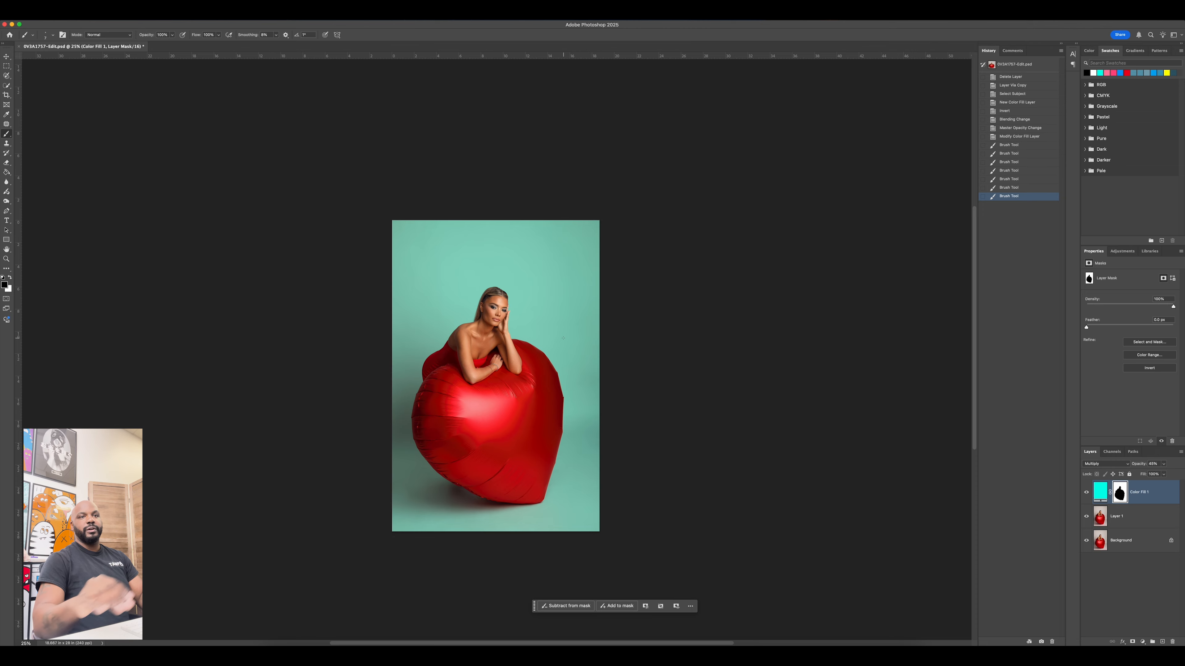
pyautogui.doubleClick(1101, 497)
pyautogui.click(800, 306)
pyautogui.moveTo(800, 306); pyautogui.dragTo(800, 308)
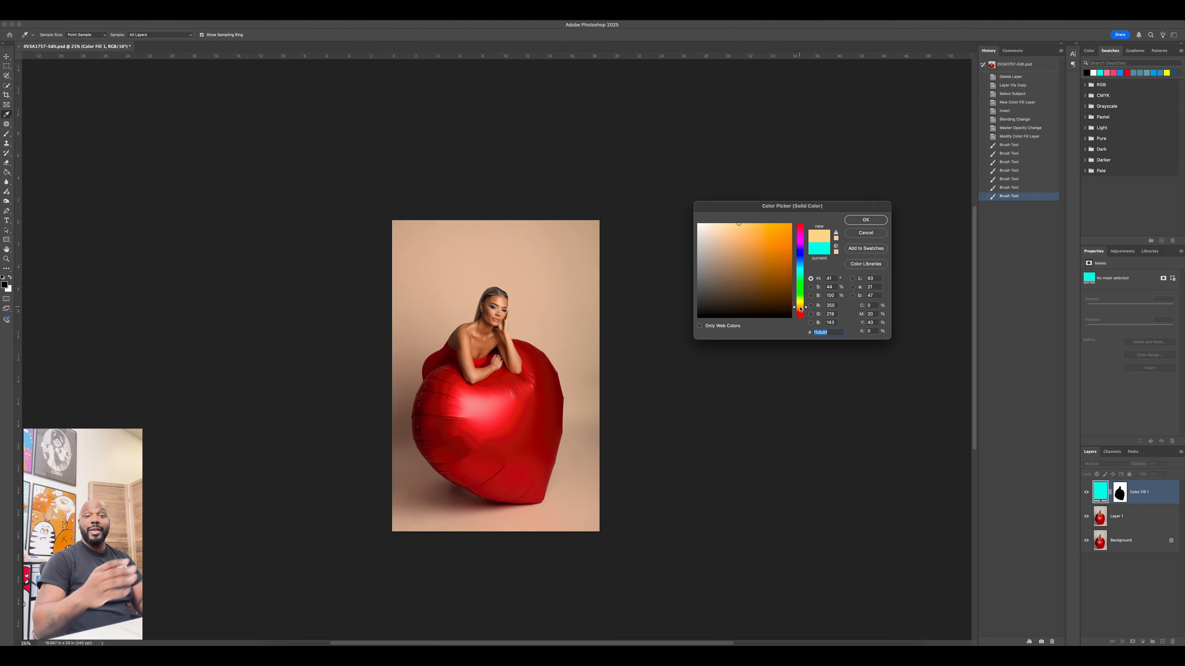
pyautogui.click(878, 221)
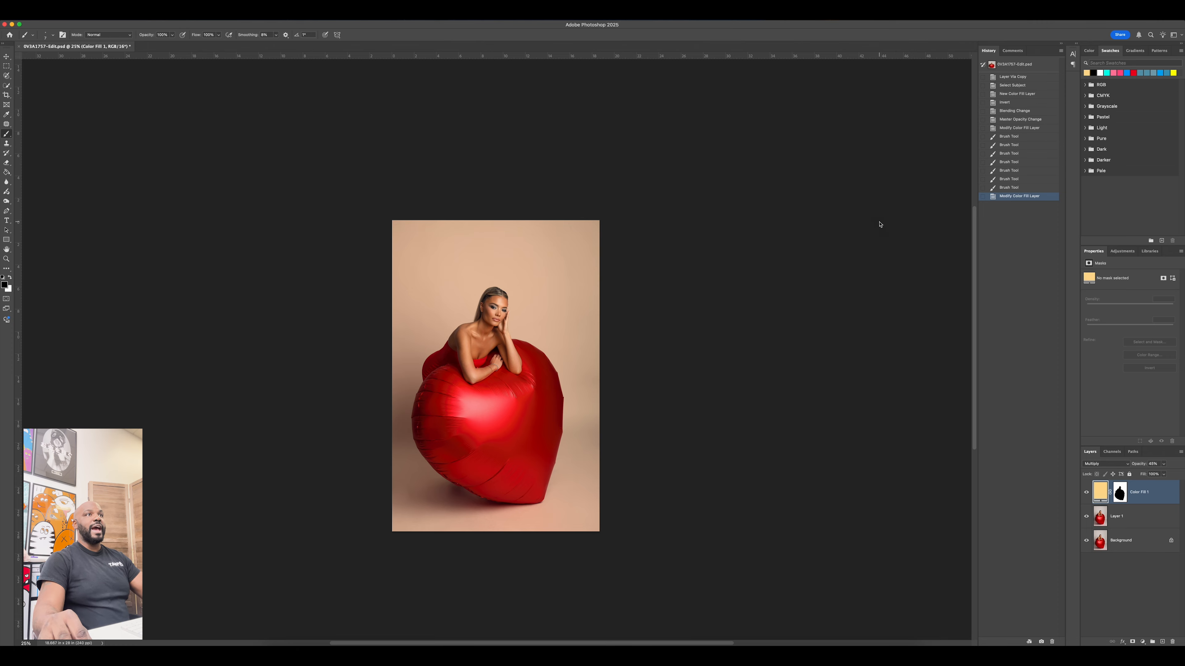